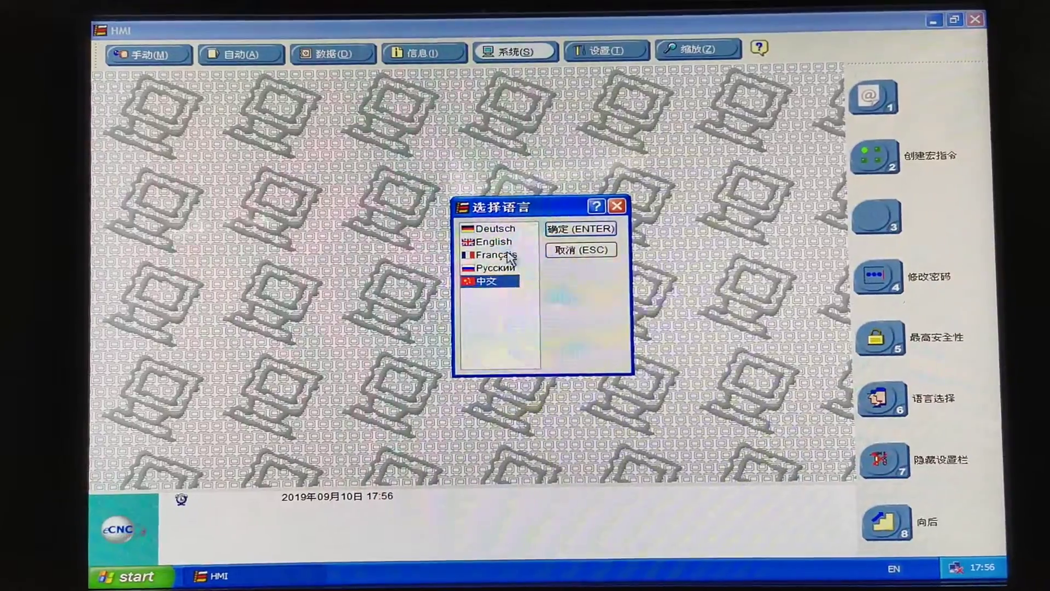
Step: Select English as the controller interface language and confirm the choice
left_click(485, 240)
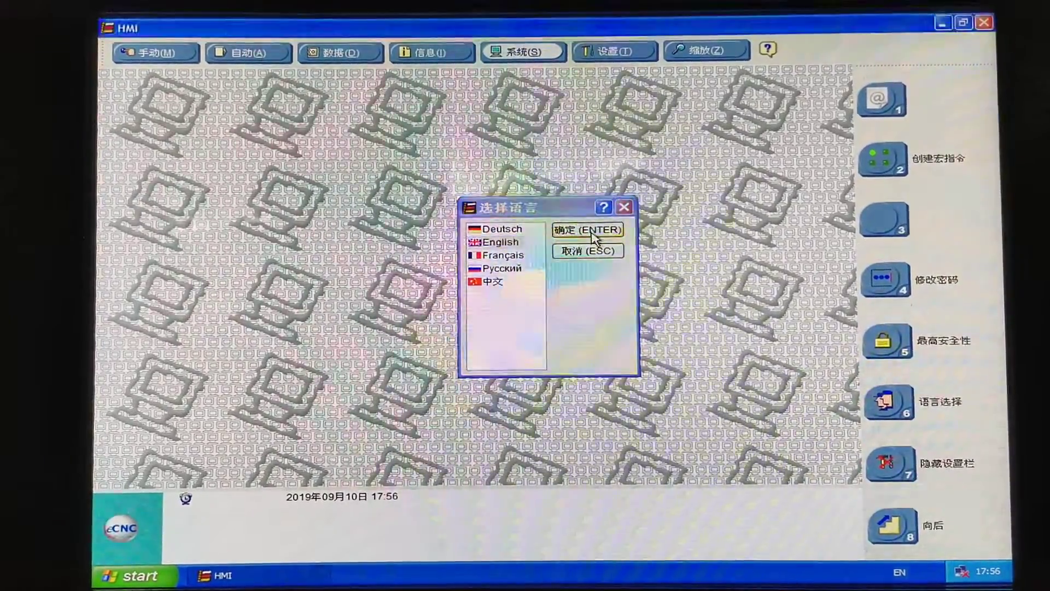
left_click(587, 230)
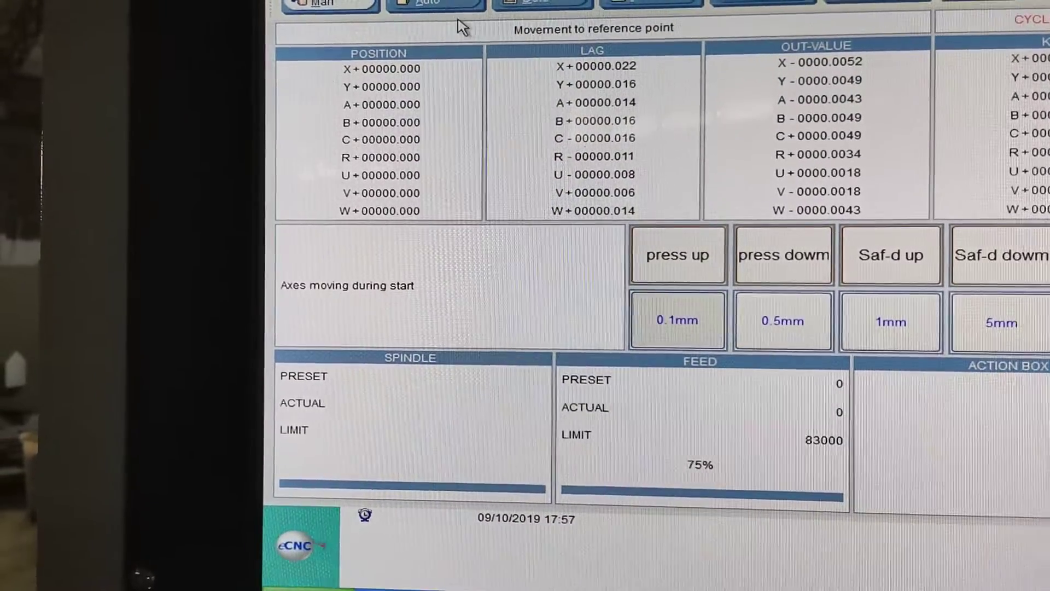
Step: Load part program P3456.NC from D:\NCprog with Files of Type set to All Files
left_click(461, 29)
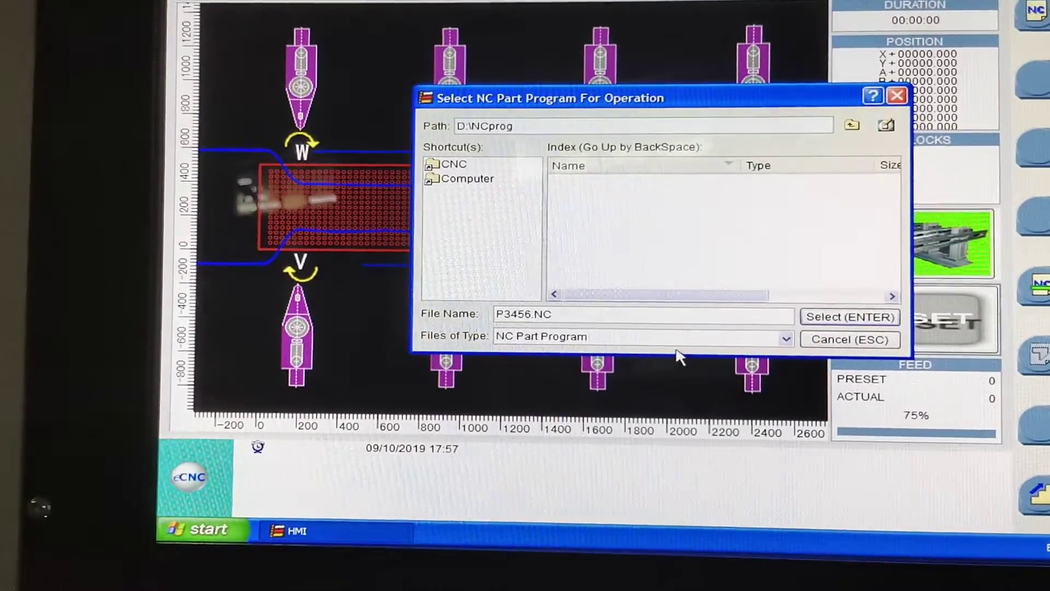
left_click(671, 332)
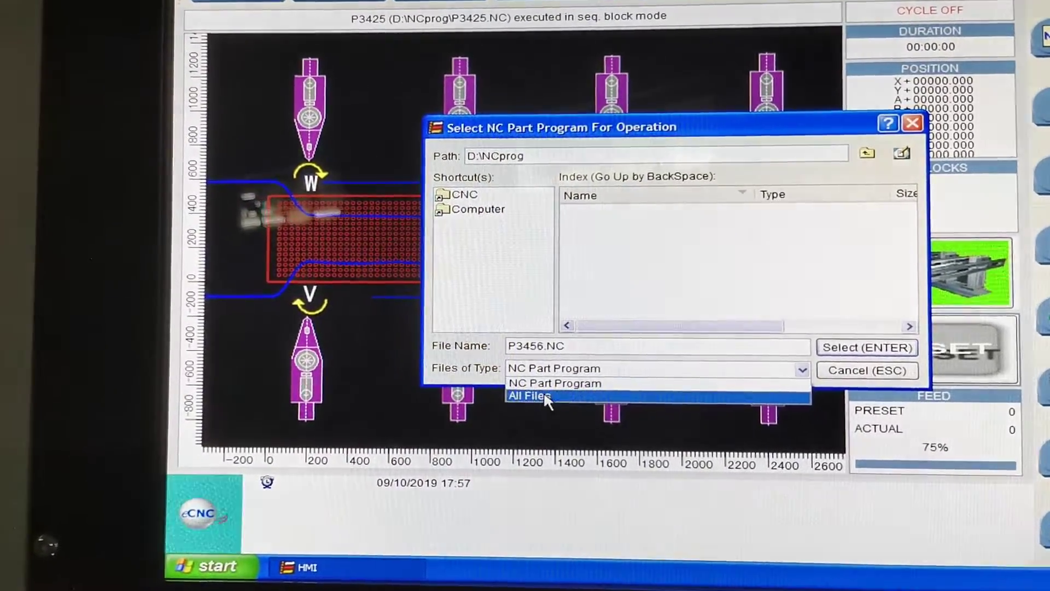
left_click(544, 391)
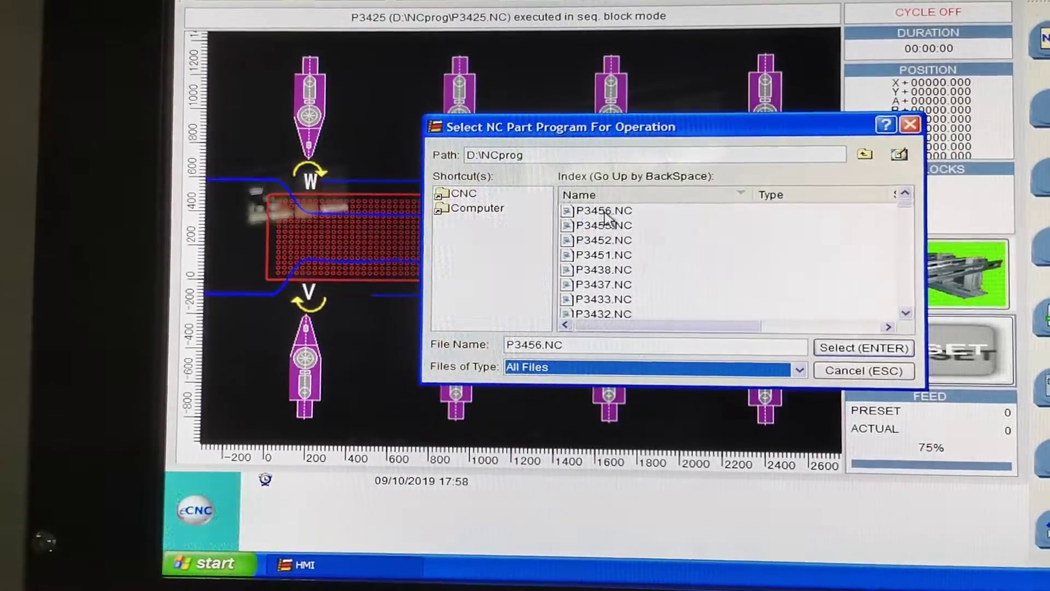
left_click(828, 348)
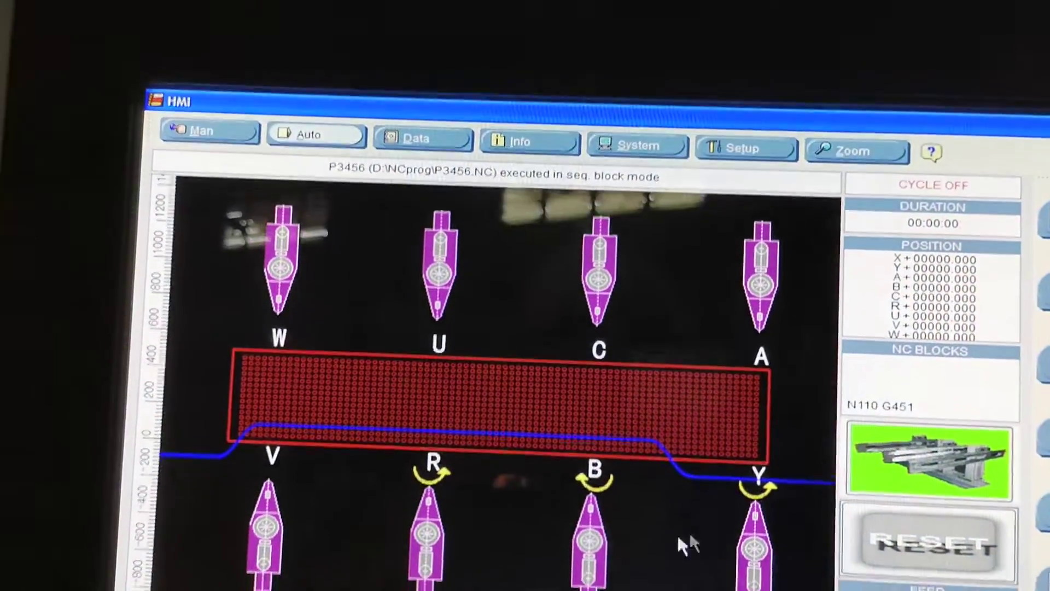
Step: Minimize the HMI to the desktop and launch AutoCAD 2008 from its shortcut
key("super+d")
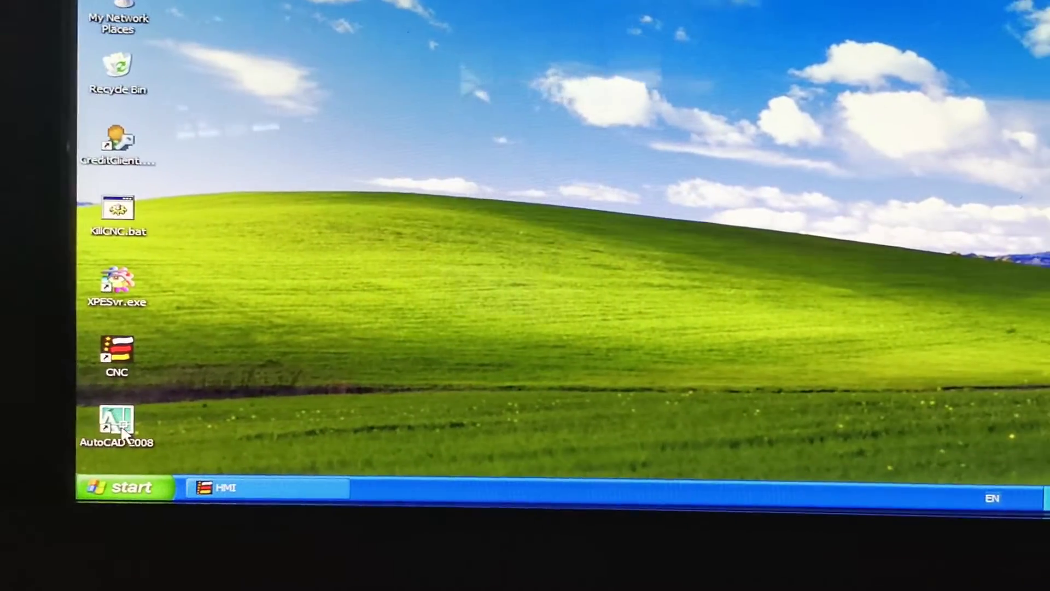
left_click(122, 433)
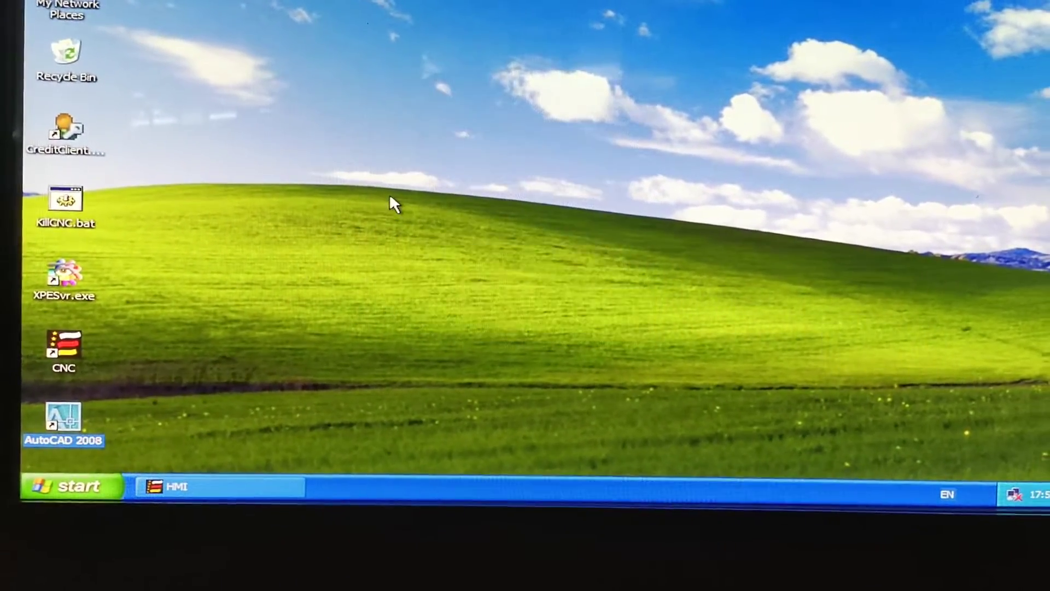
key("Return")
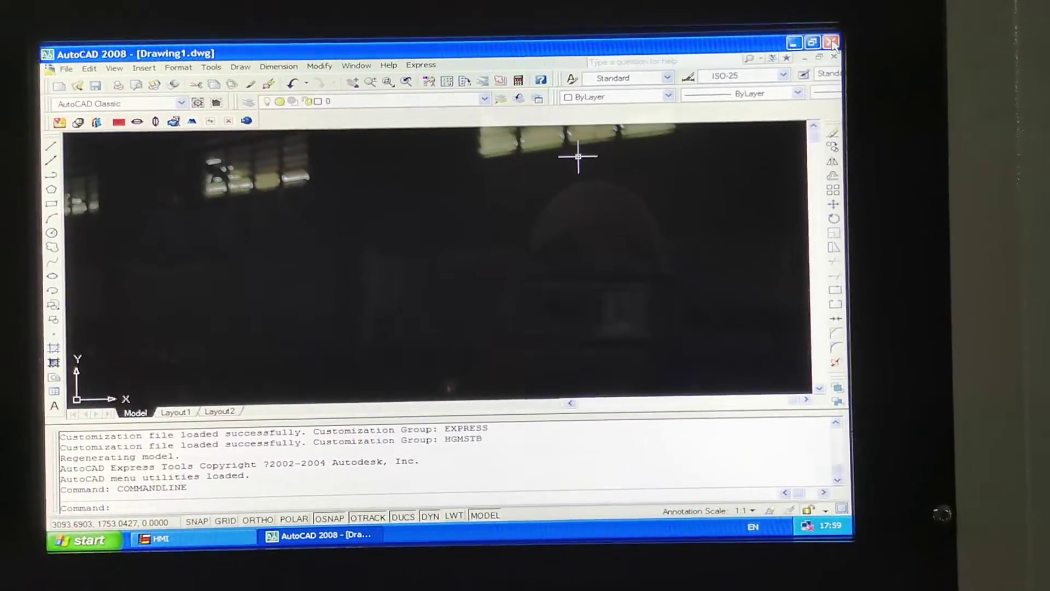
Step: Close AutoCAD and restart Windows from Start > Shut Down, reaching the logon prompt
left_click(831, 40)
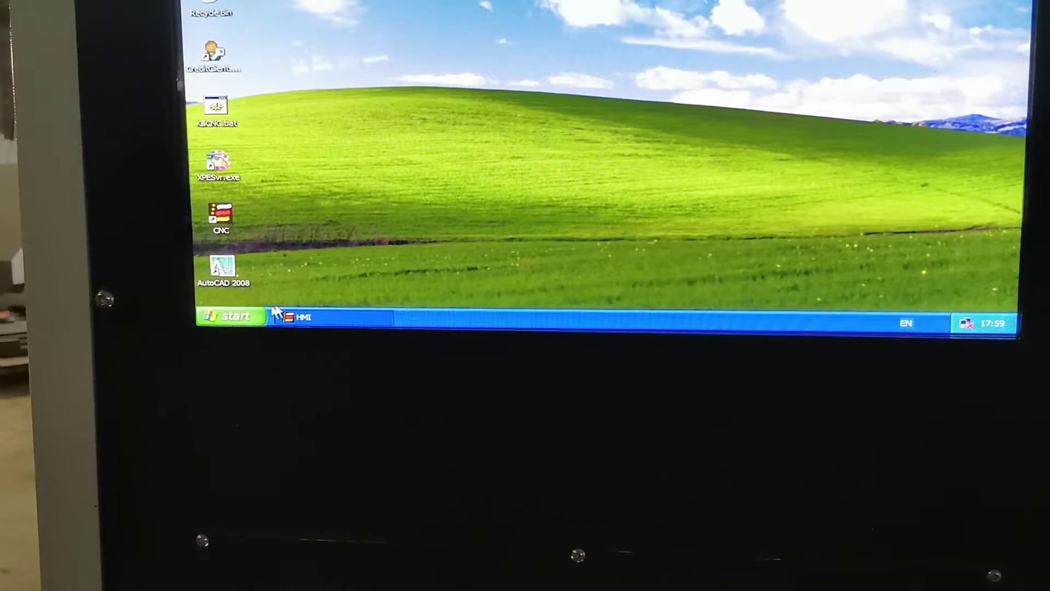
left_click(263, 316)
left_click(445, 293)
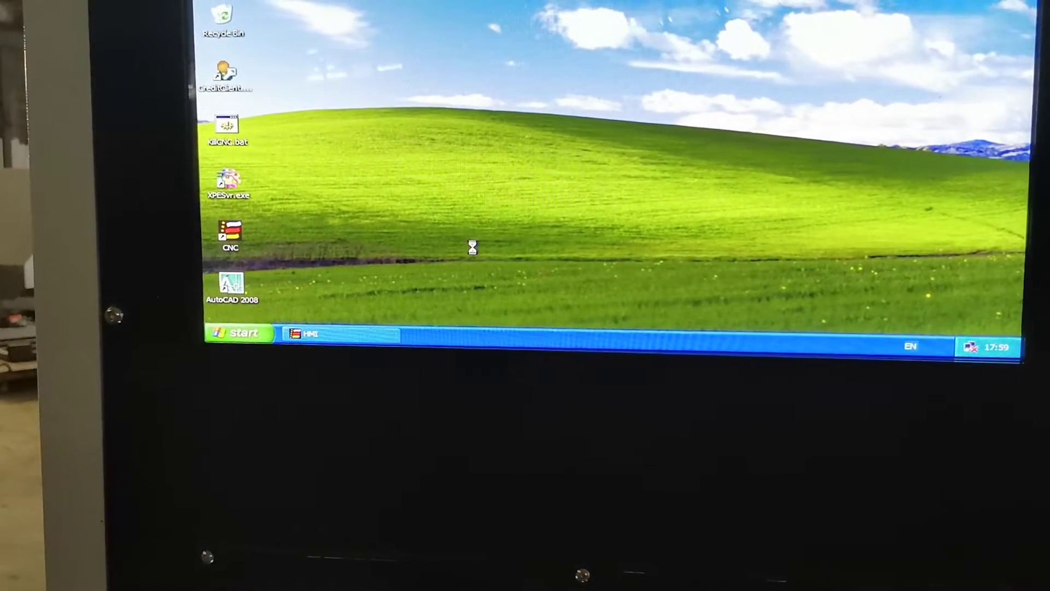
left_click(657, 50)
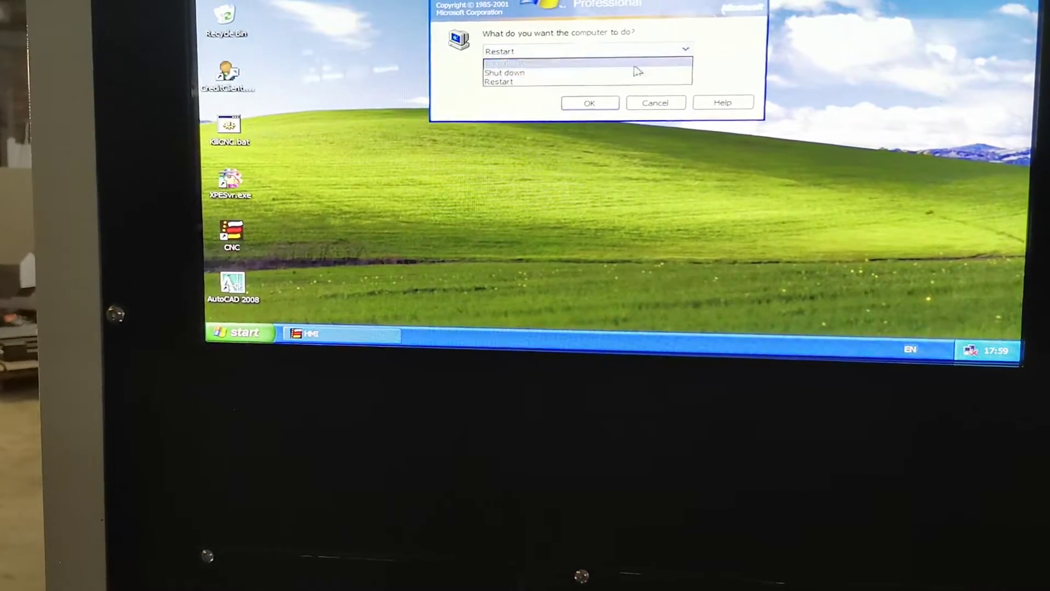
left_click(594, 107)
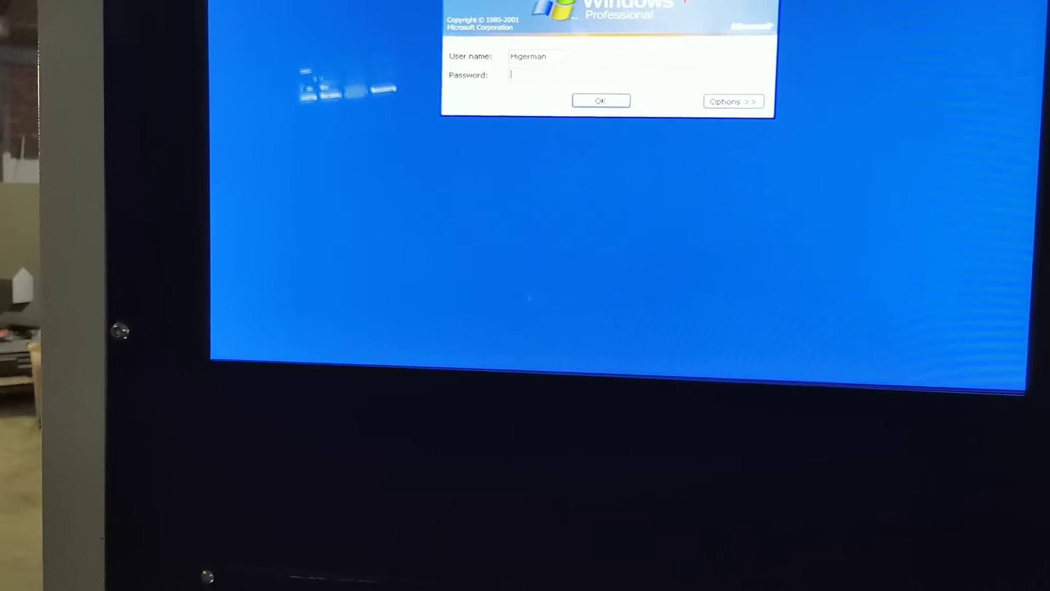
Step: Dismiss the blank-password logon error and shut Windows down from the logon screen
left_click(612, 124)
left_click(864, 131)
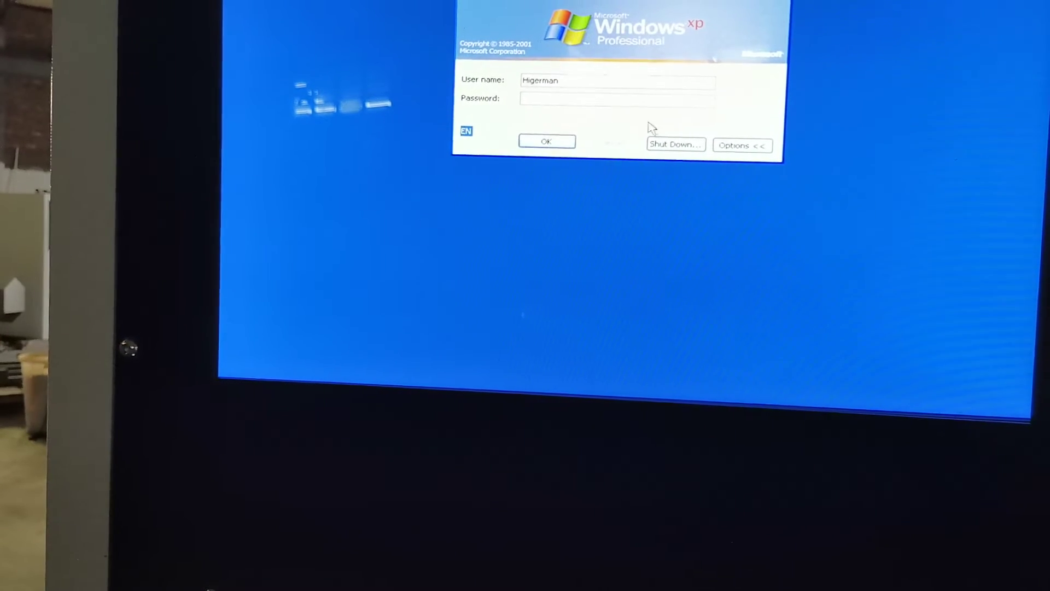
left_click(671, 146)
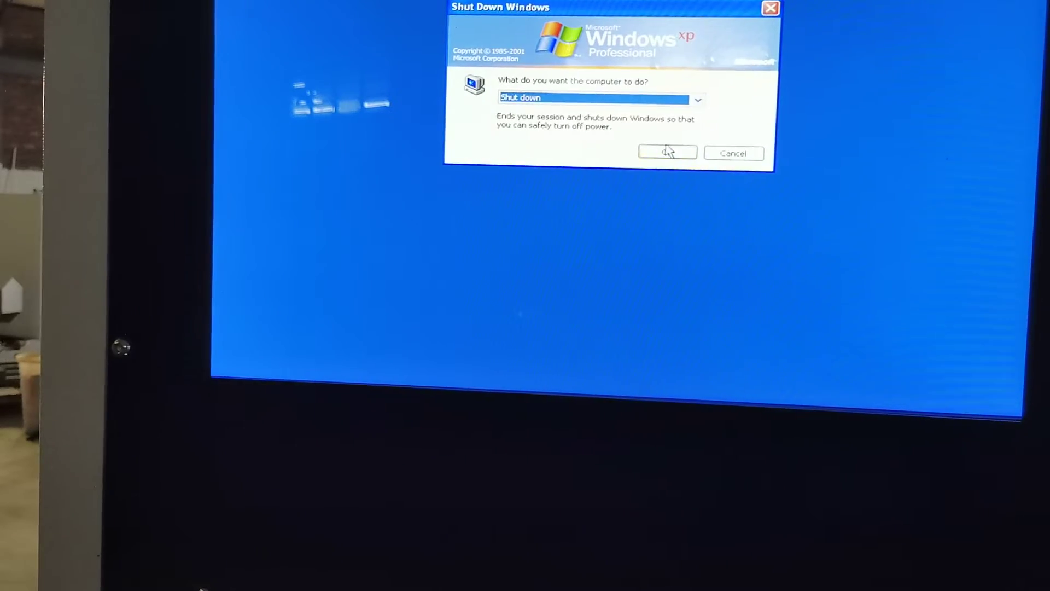
left_click(671, 154)
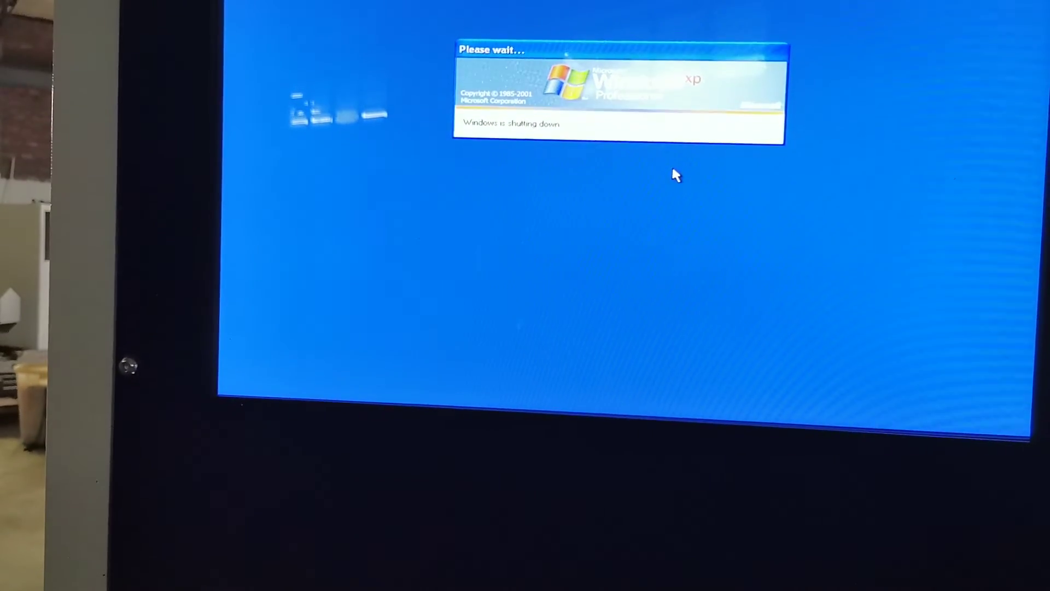